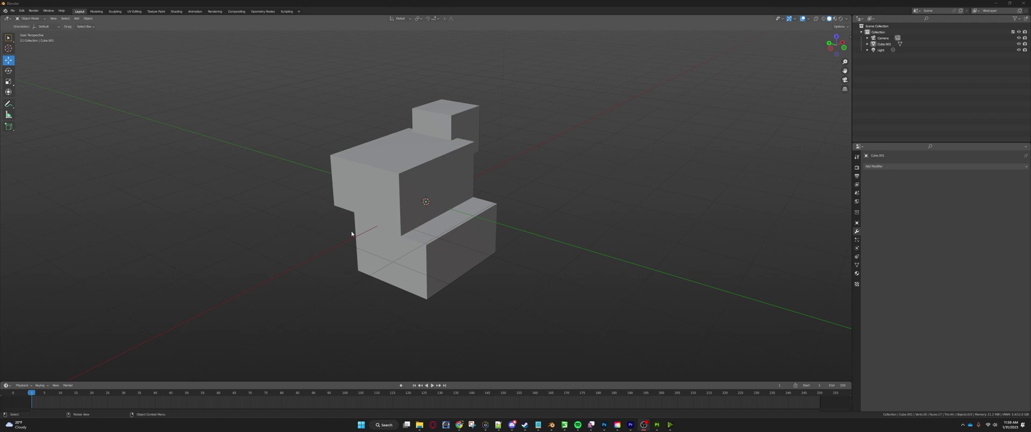
Step: Select Cube.001 in Blender and export it as an FBX file
click(446, 182)
middle_drag(446, 182, 388, 215)
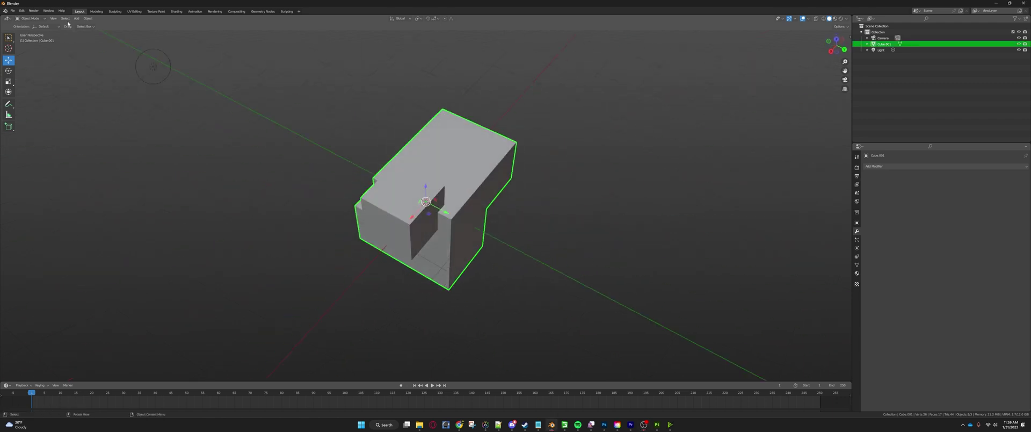
click(12, 11)
mouse_move(33, 97)
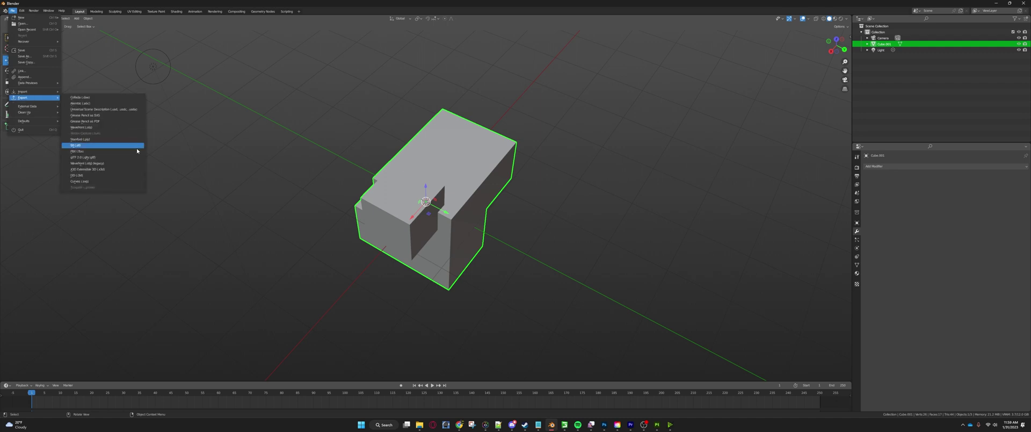
click(78, 151)
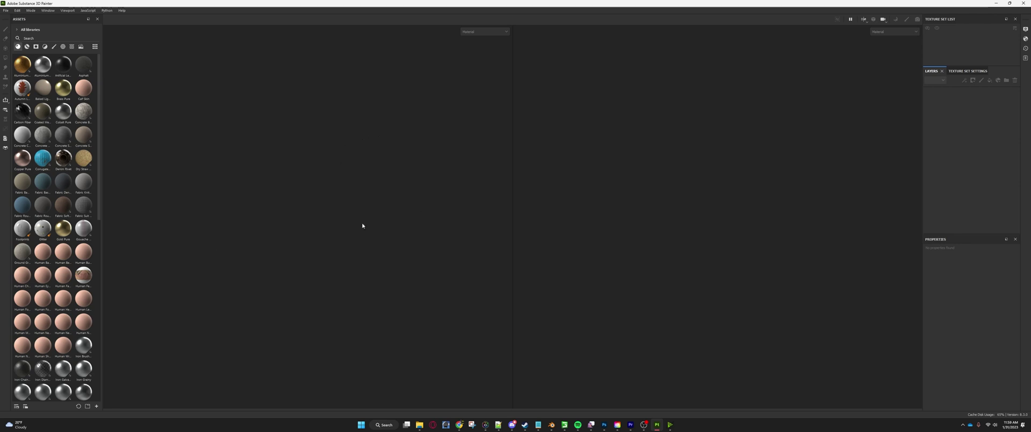
Step: After looking through the File and Edit menus, start a new project via File > New
click(6, 10)
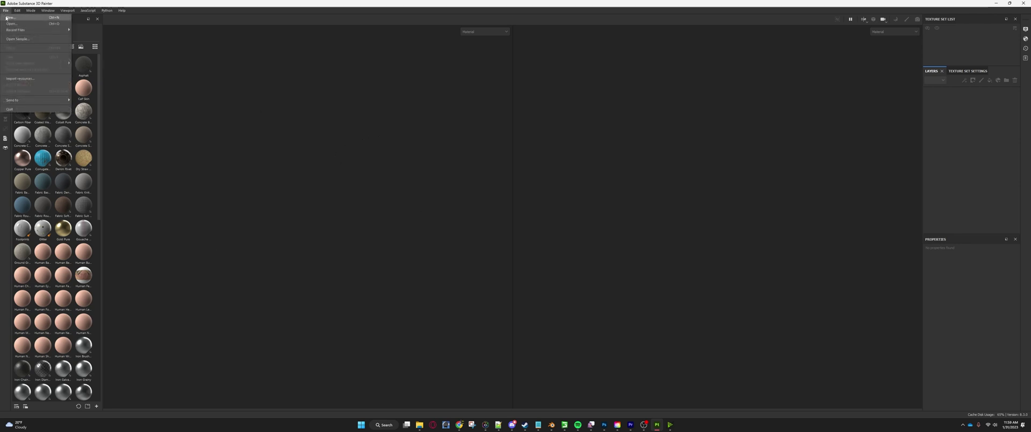
click(365, 108)
click(5, 11)
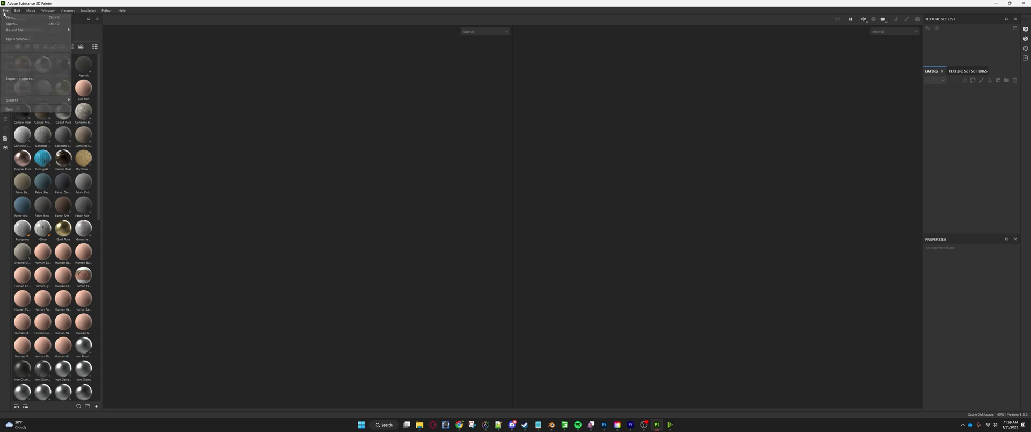
mouse_move(17, 11)
click(200, 58)
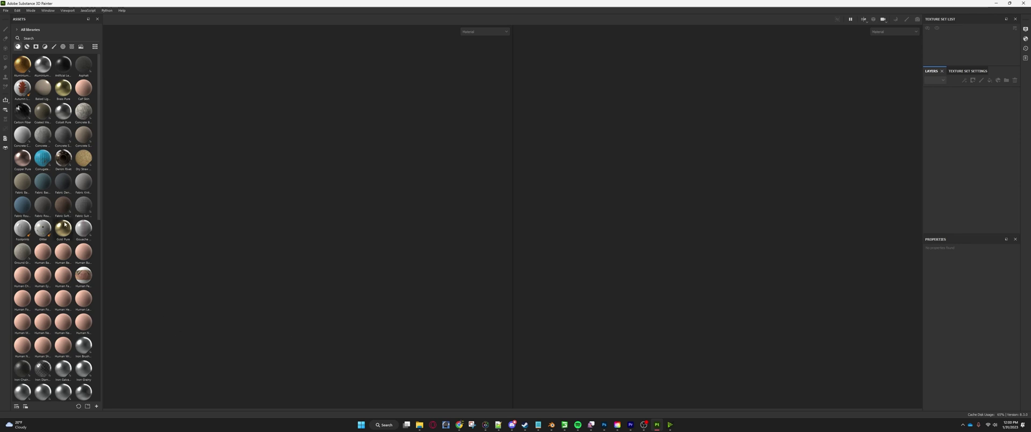
click(5, 11)
click(26, 18)
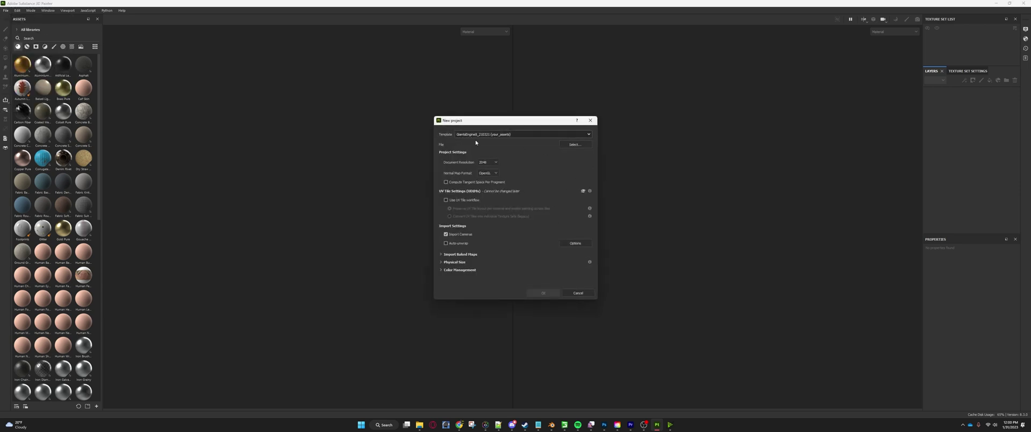
Step: Create the project from object.fbx in Modding > Tutorial Folder > Dirt and Wear Maps
click(573, 143)
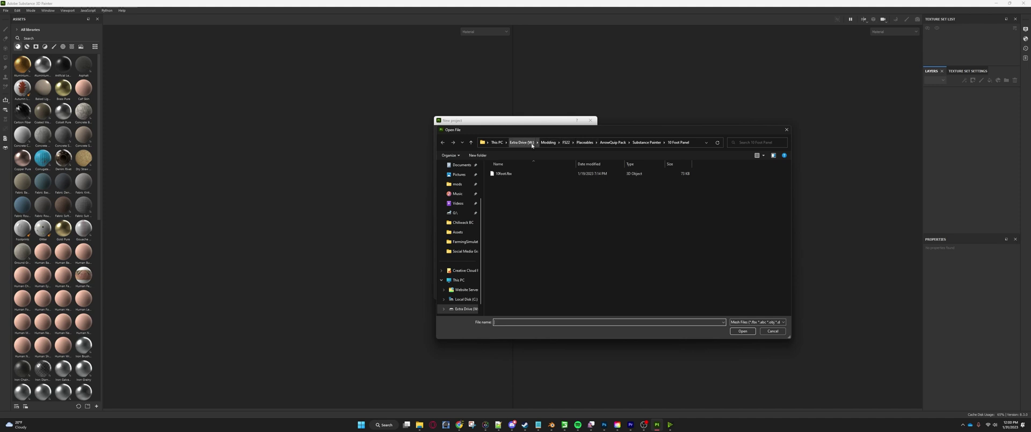
click(548, 142)
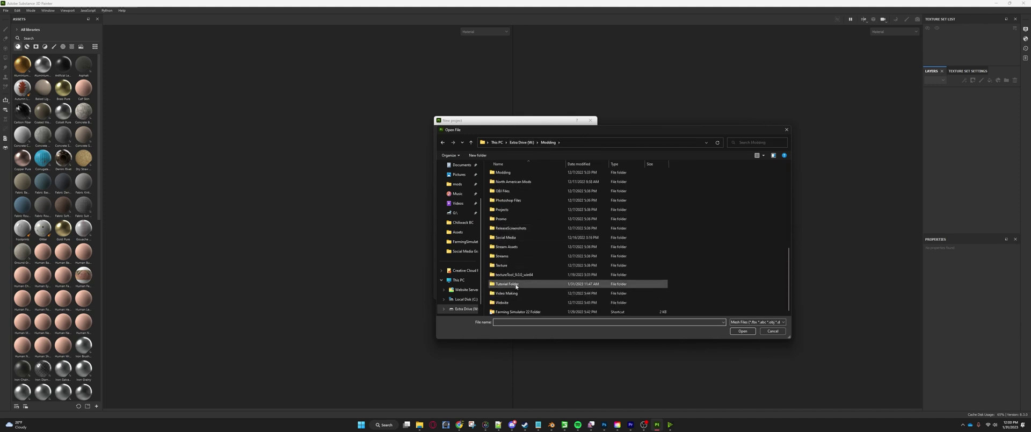
double_click(516, 285)
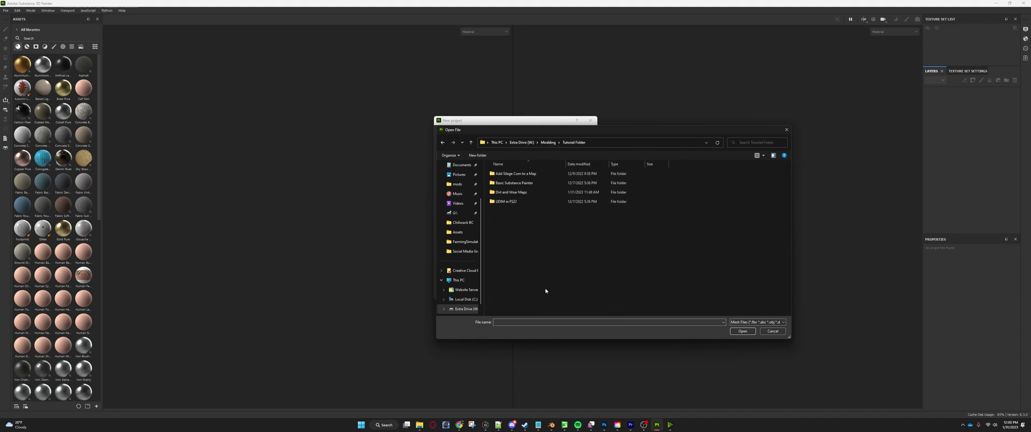
double_click(511, 193)
click(517, 175)
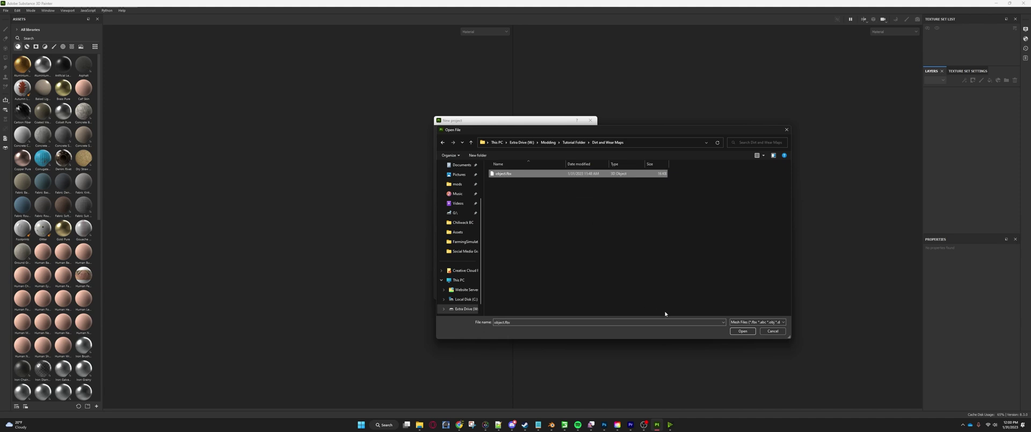
click(742, 331)
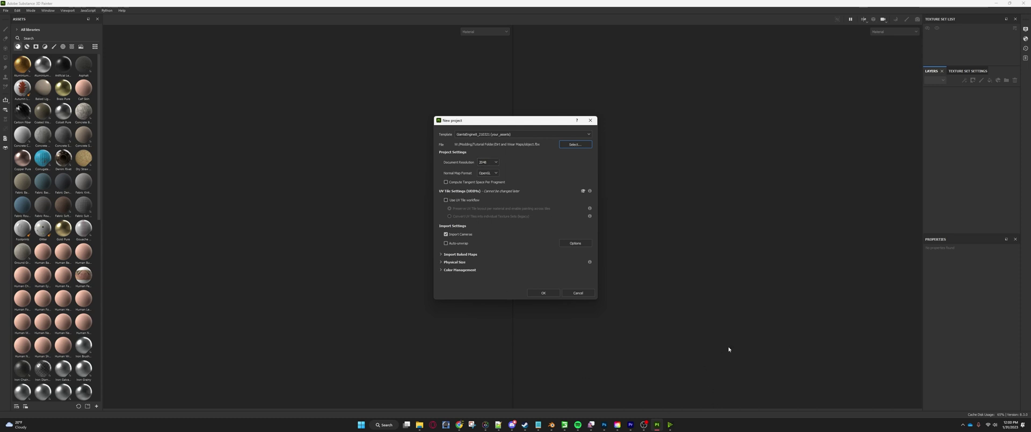
click(536, 295)
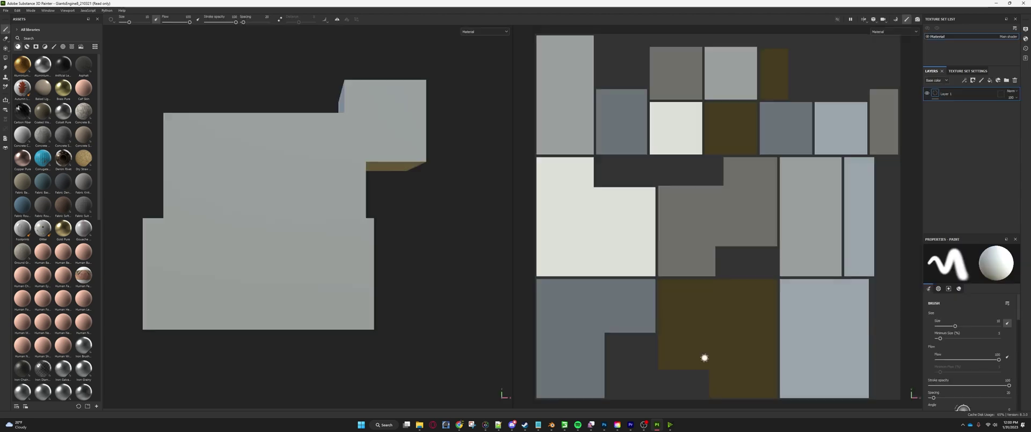
Step: Orbit and zoom around the loaded stepped block to inspect it
scroll(322, 199, down, 5)
alt+drag(323, 195, 462, 225)
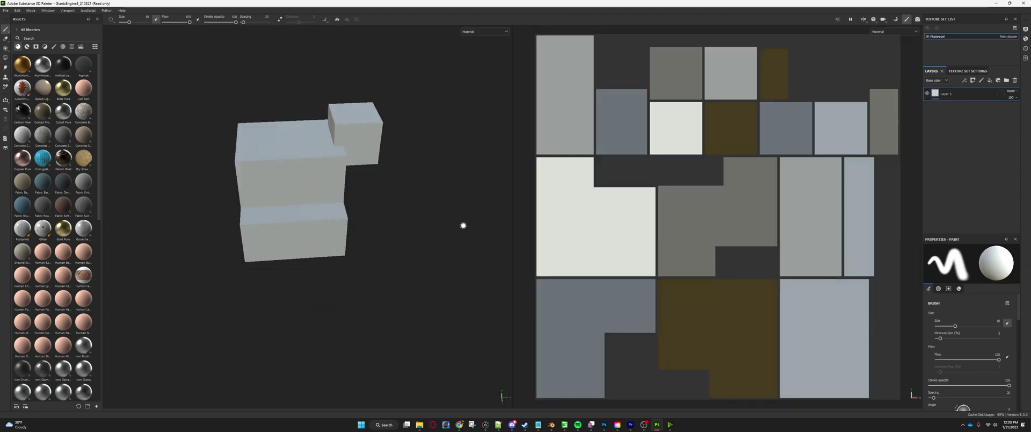
scroll(687, 189, down, 3)
scroll(732, 212, up, 1)
scroll(718, 217, up, 1)
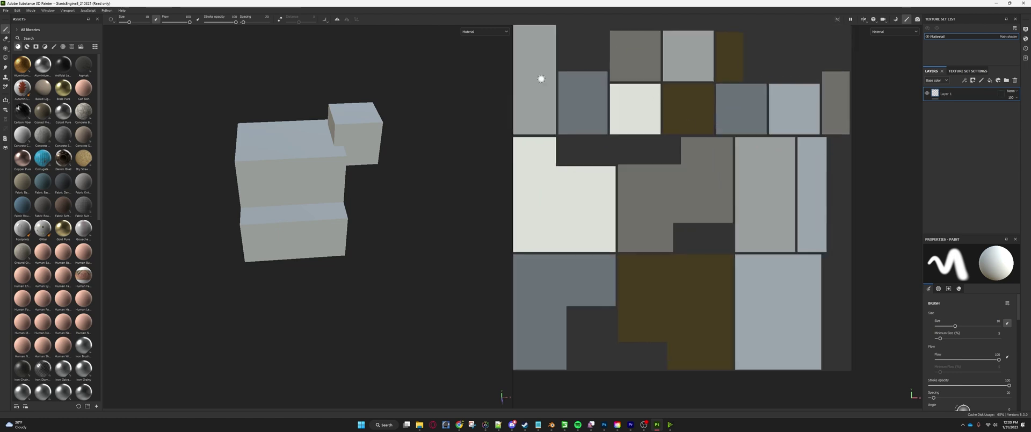
scroll(720, 124, down, 1)
scroll(613, 101, up, 1)
scroll(616, 105, down, 1)
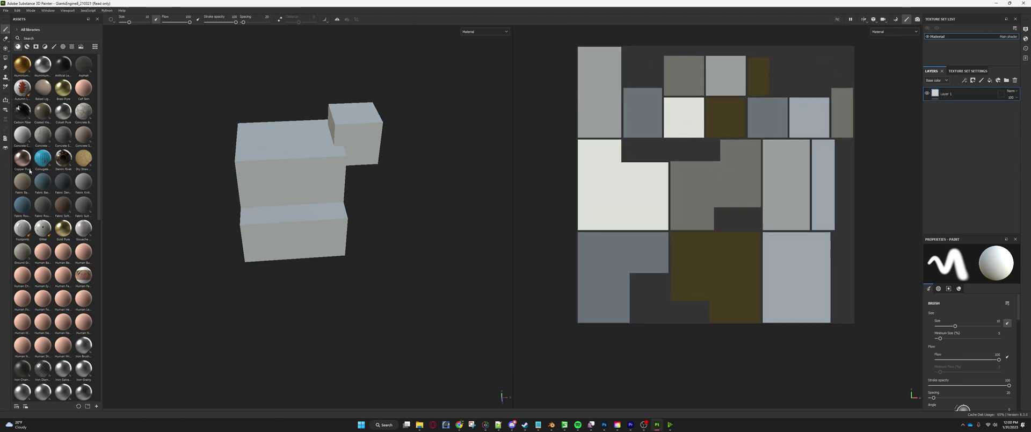
alt+drag(357, 191, 281, 158)
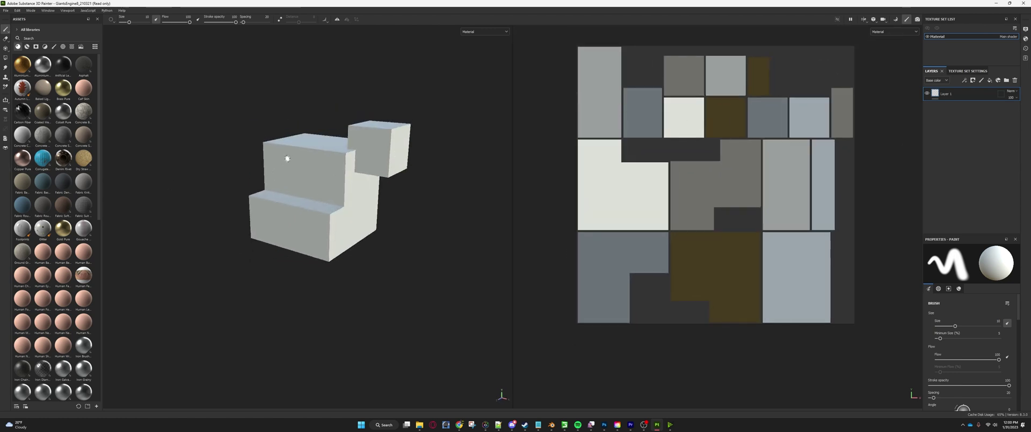
scroll(289, 159, up, 3)
scroll(350, 161, down, 3)
alt+drag(347, 166, 362, 161)
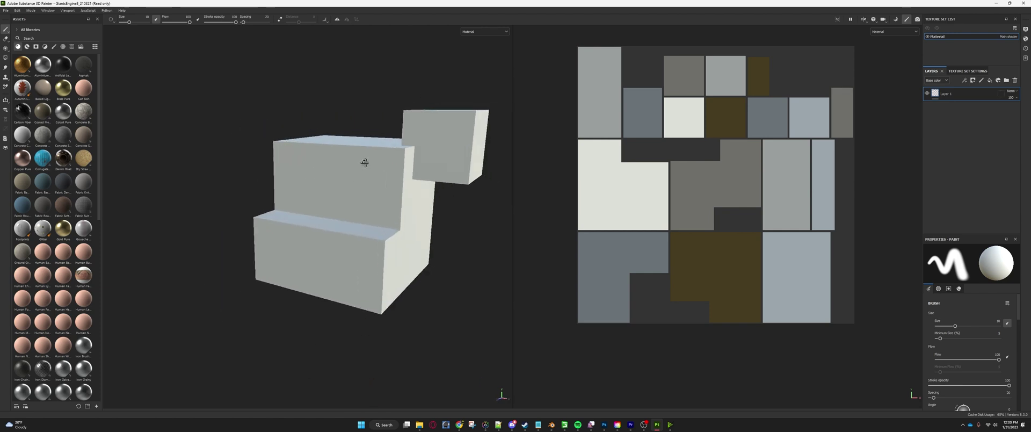
Step: Check the Edit > Settings window, close it, and bring up the Mode menu
click(18, 10)
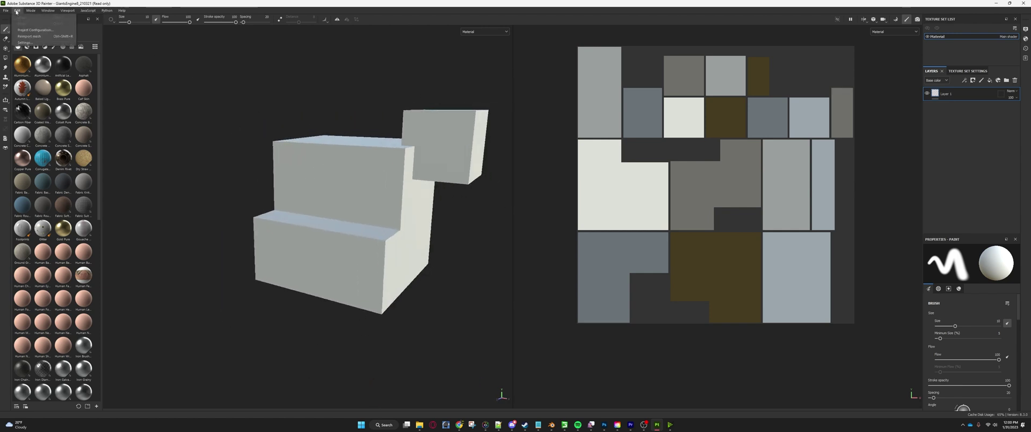
click(26, 42)
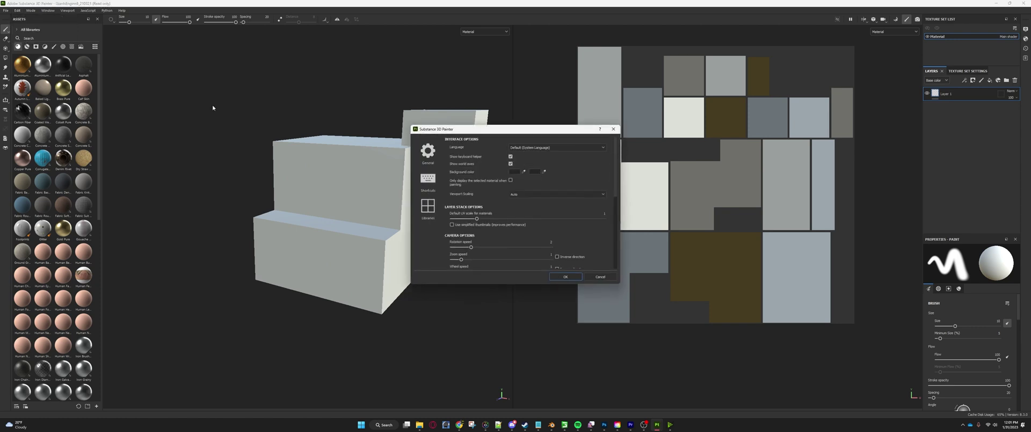
click(613, 129)
click(29, 10)
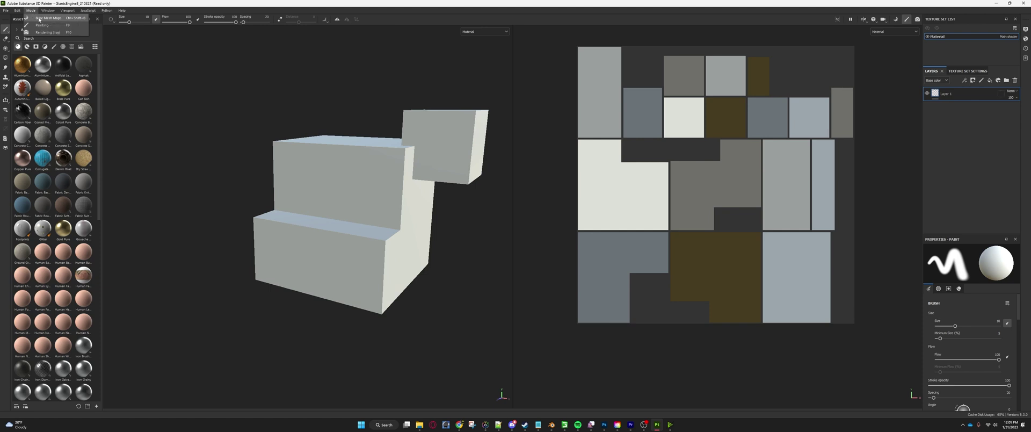
Step: In baking mode, set output size 4096, enable Apply Diffusion, and use low-poly as high-poly mesh
click(38, 18)
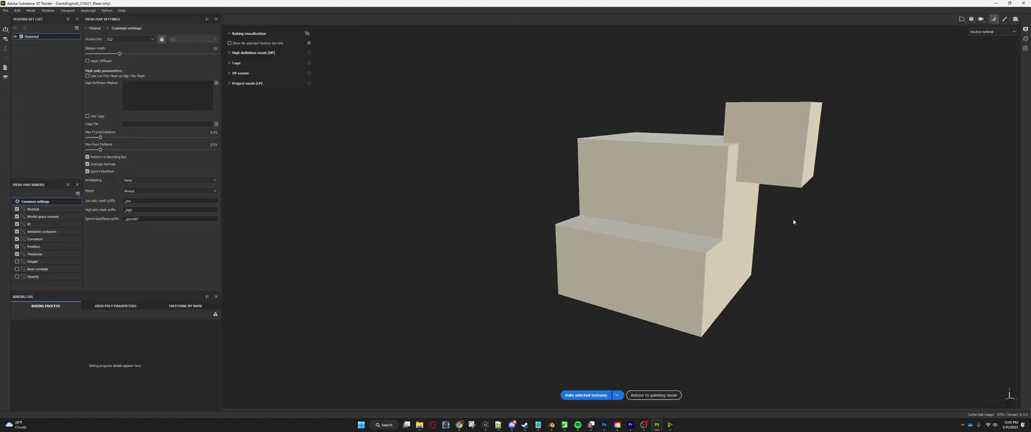
click(112, 39)
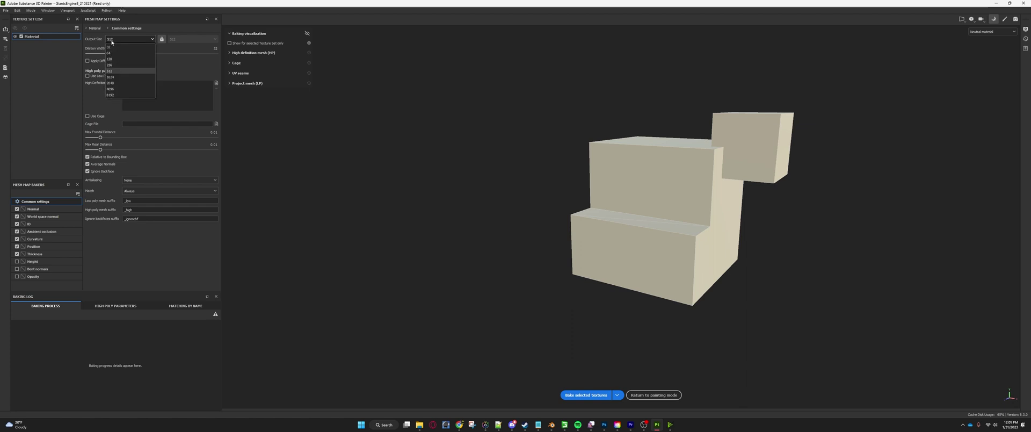
click(110, 89)
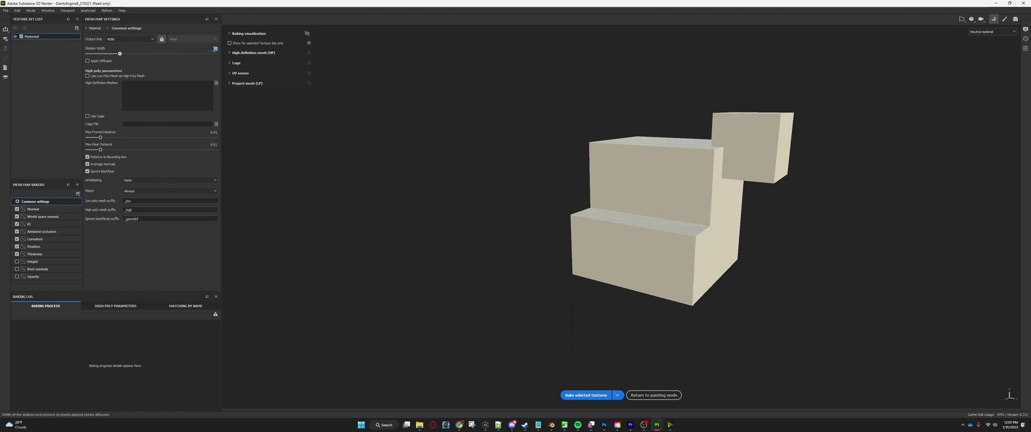
text(1)
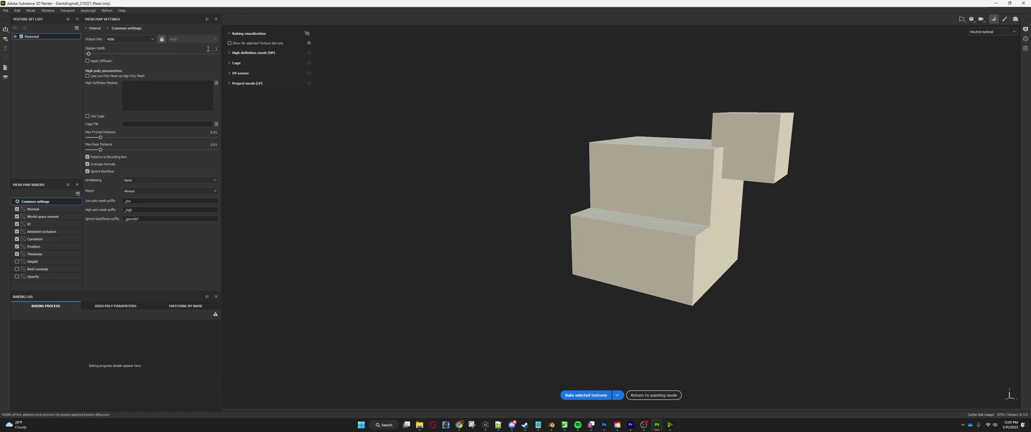
click(88, 61)
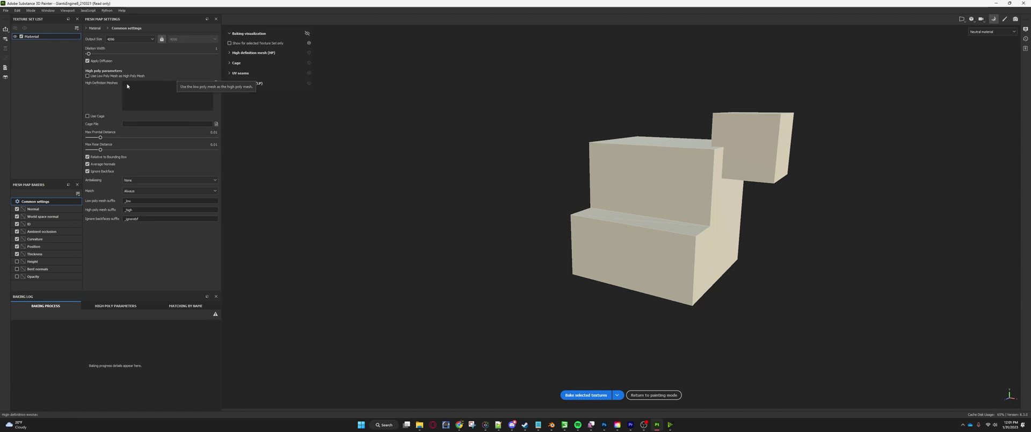
click(90, 77)
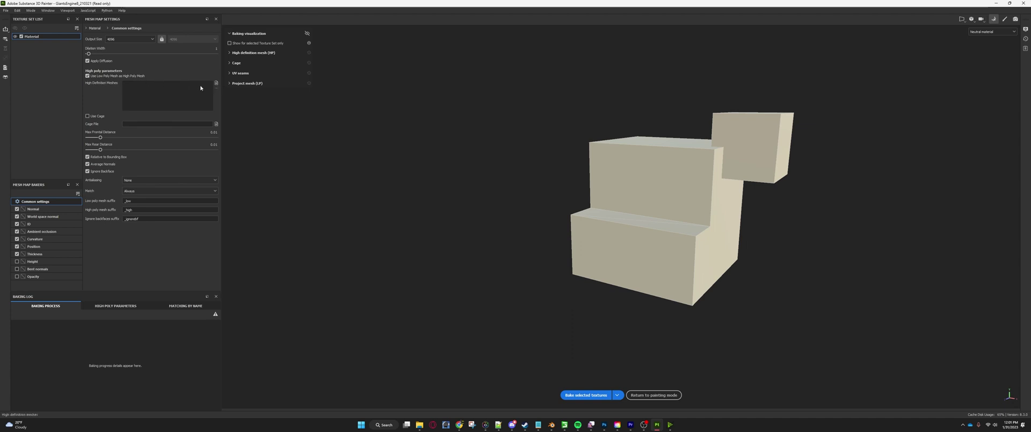
Step: Load object.fbx as the bake's high-definition mesh
click(215, 83)
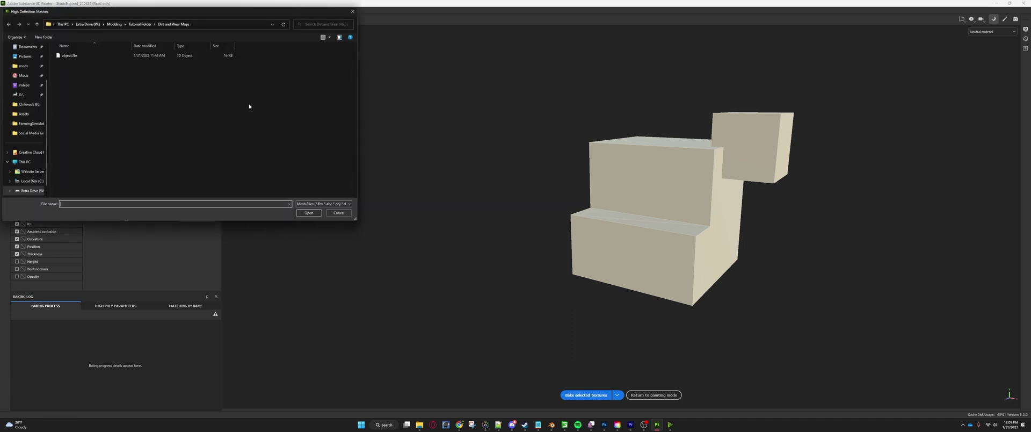
double_click(69, 56)
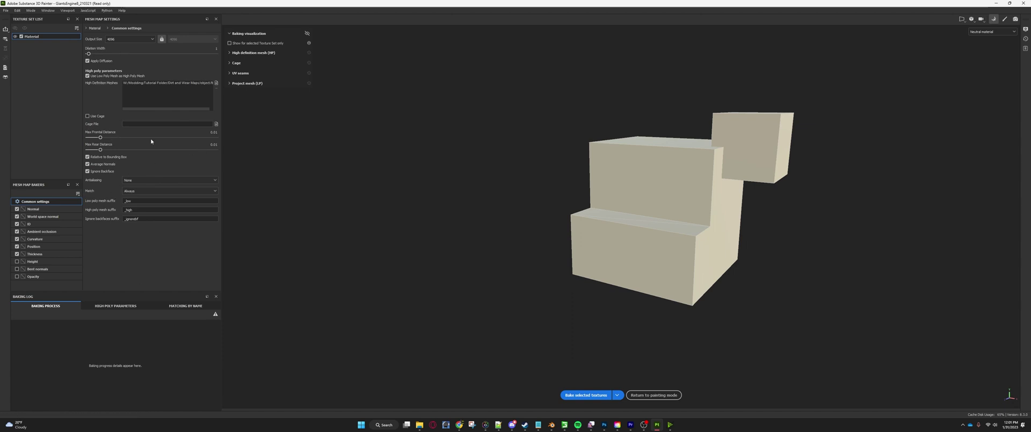
Step: Bake the selected mesh maps and return to painting mode
click(585, 395)
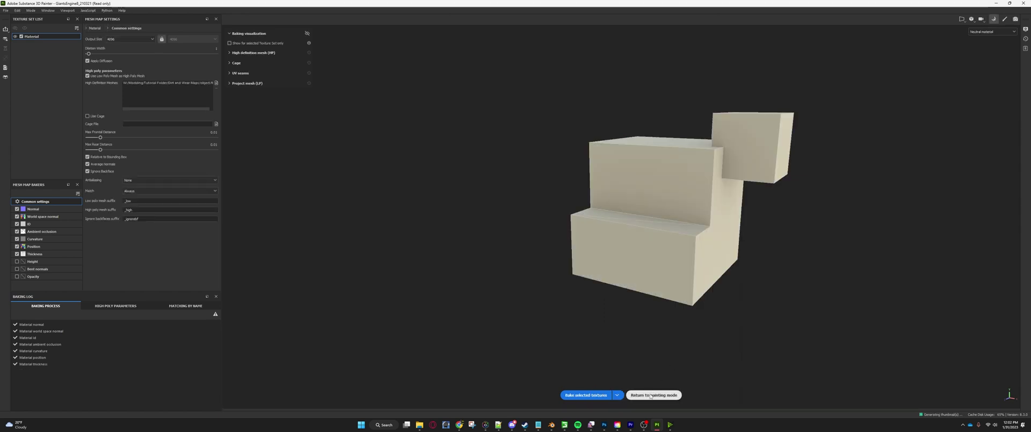
click(653, 394)
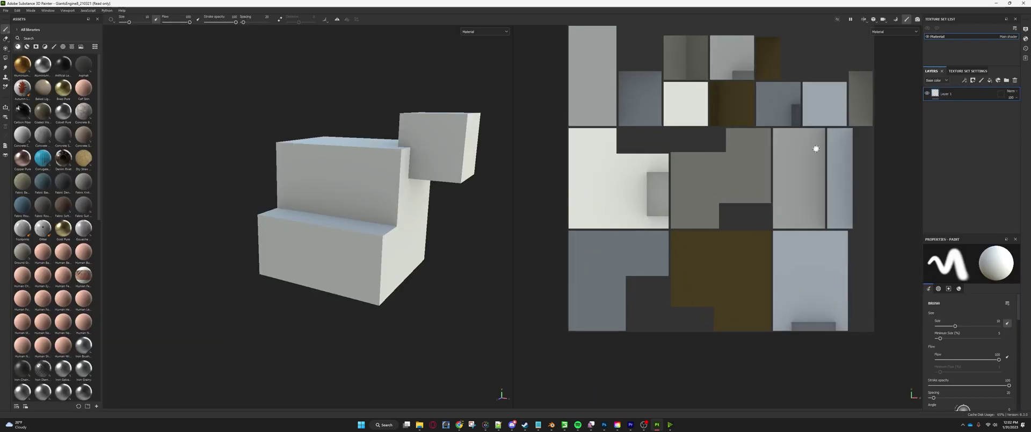
scroll(740, 117, down, 1)
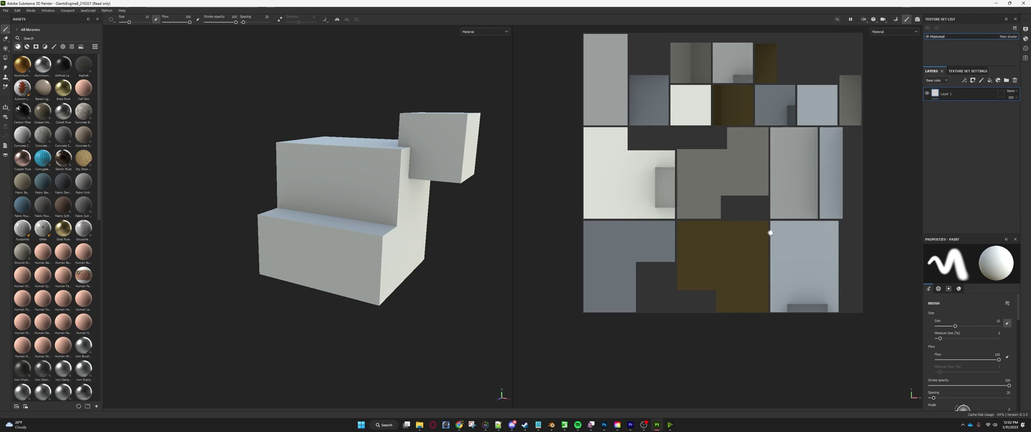
scroll(473, 244, up, 2)
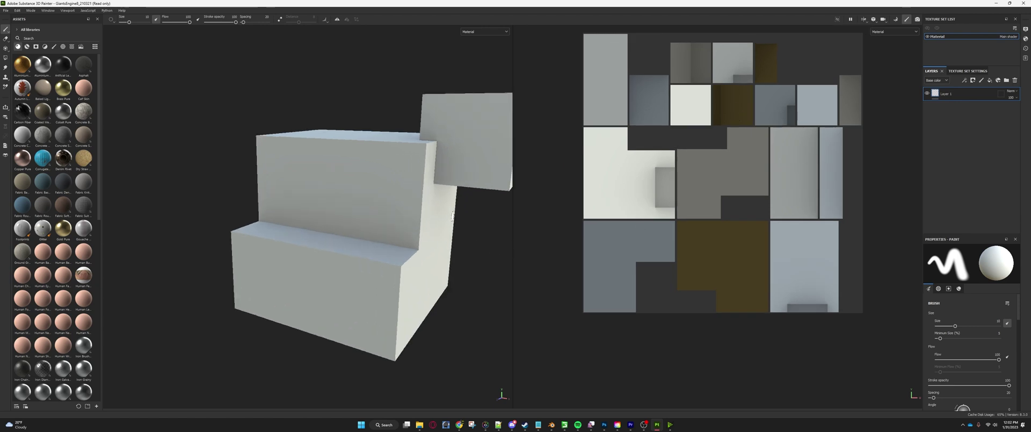
mouse_move(472, 200)
alt+mouse_down()
mouse_move(282, 174)
mouse_move(322, 167)
mouse_move(340, 175)
mouse_move(163, 191)
mouse_move(246, 191)
mouse_move(319, 226)
mouse_move(550, 284)
mouse_move(387, 211)
mouse_move(533, 185)
mouse_move(314, 206)
mouse_move(314, 215)
alt+mouse_up()
mouse_move(300, 172)
mouse_down()
mouse_move(289, 144)
mouse_move(319, 183)
mouse_move(286, 177)
mouse_up()
key(ctrl+z)
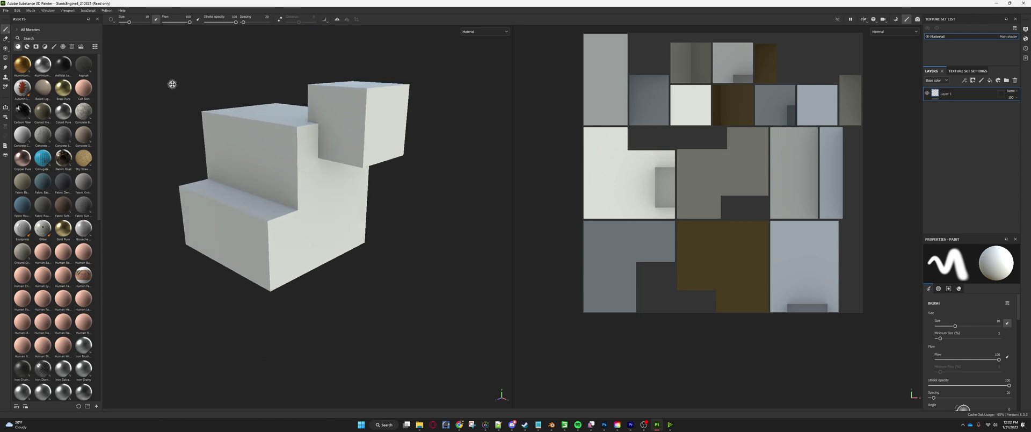
alt+drag(172, 85, 215, 158)
alt+drag(255, 203, 254, 183)
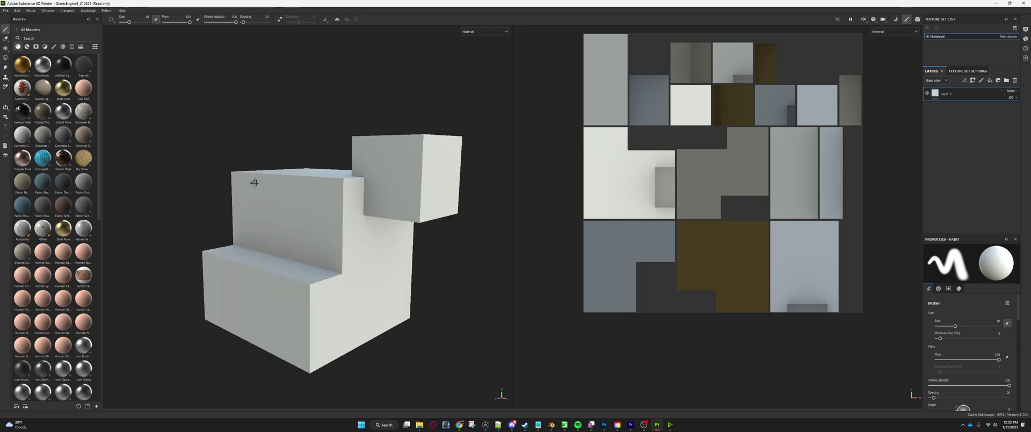
scroll(67, 213, down, 5)
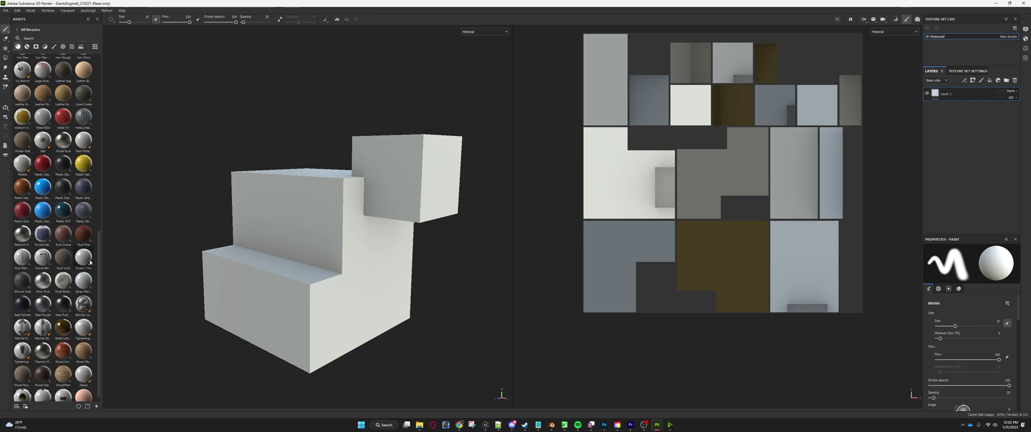
scroll(88, 260, down, 1)
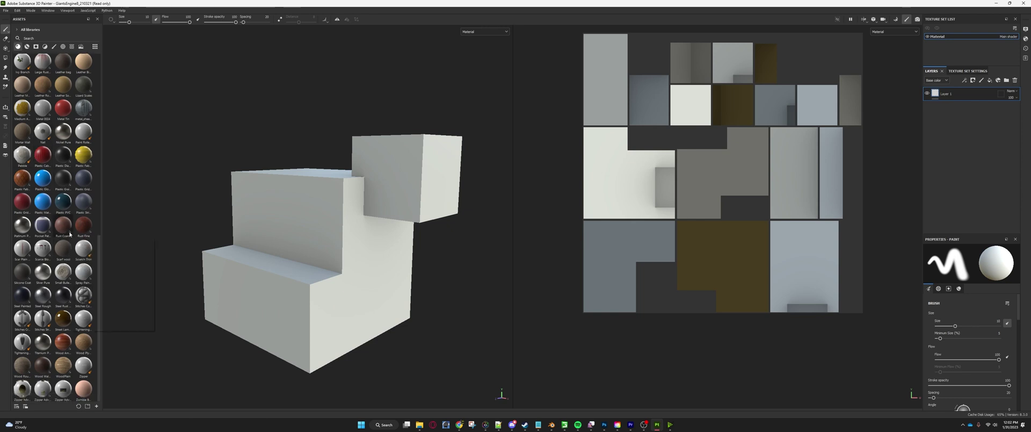
Step: Drop the Steel Painted material onto the mesh as a fill layer, keeping its Steel Painted name
mouse_move(69, 234)
mouse_move(22, 295)
mouse_down()
mouse_move(322, 234)
mouse_move(347, 238)
mouse_move(505, 175)
mouse_move(494, 193)
mouse_move(355, 263)
mouse_move(308, 244)
mouse_up()
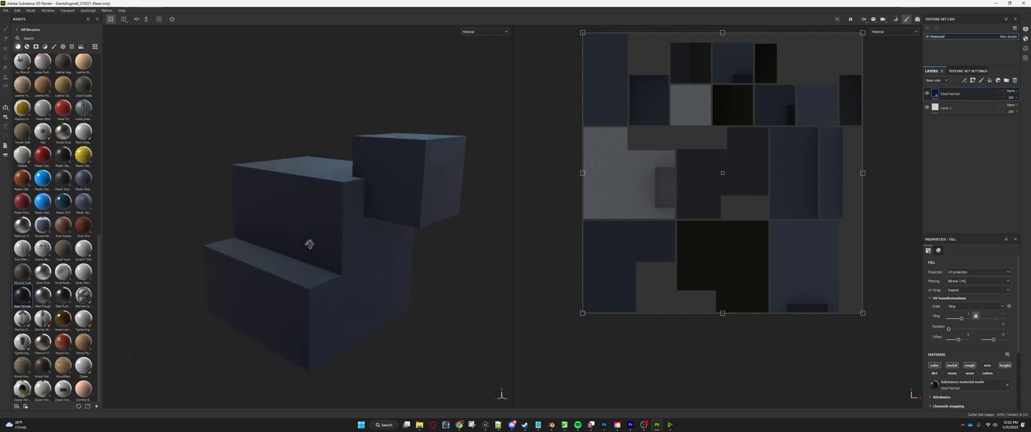
scroll(309, 244, up, 5)
scroll(315, 255, down, 5)
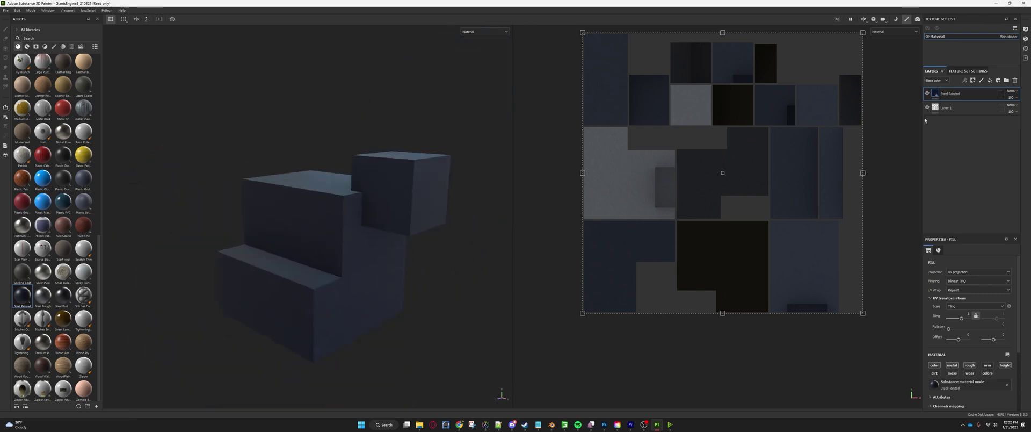
double_click(947, 94)
click(975, 90)
scroll(263, 154, up, 1)
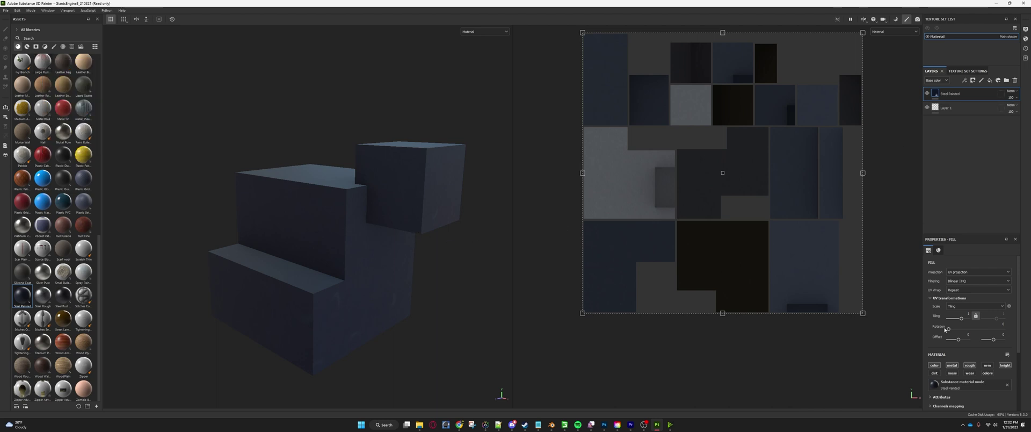
scroll(954, 370, down, 3)
Step: Change the Steel Painted layer's paint colour to bright green and switch the Assets category
click(971, 338)
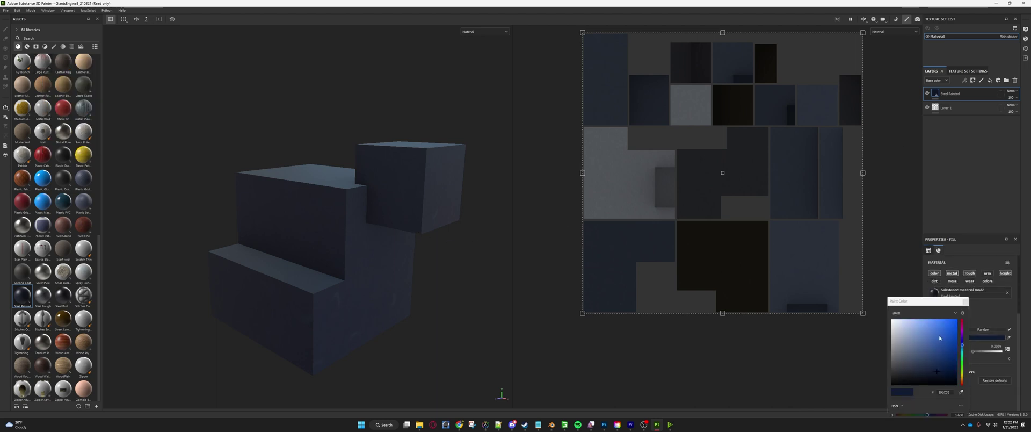
drag(940, 337, 963, 359)
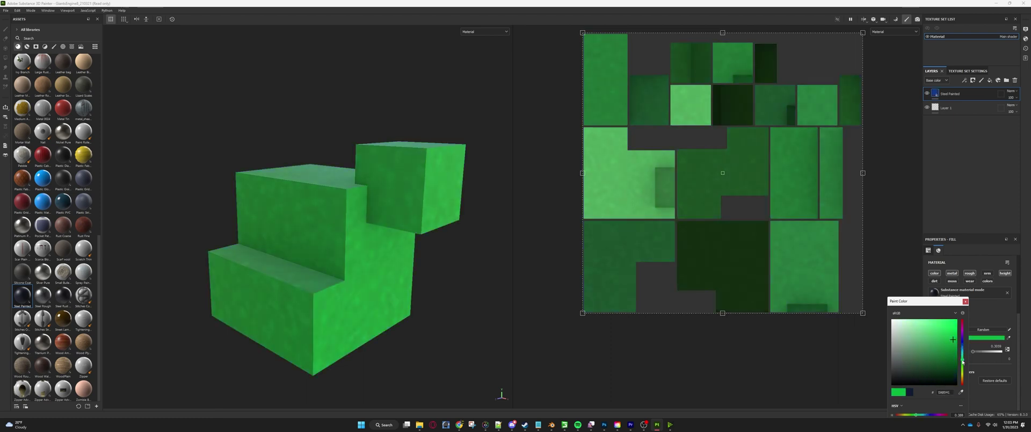
scroll(537, 290, down, 3)
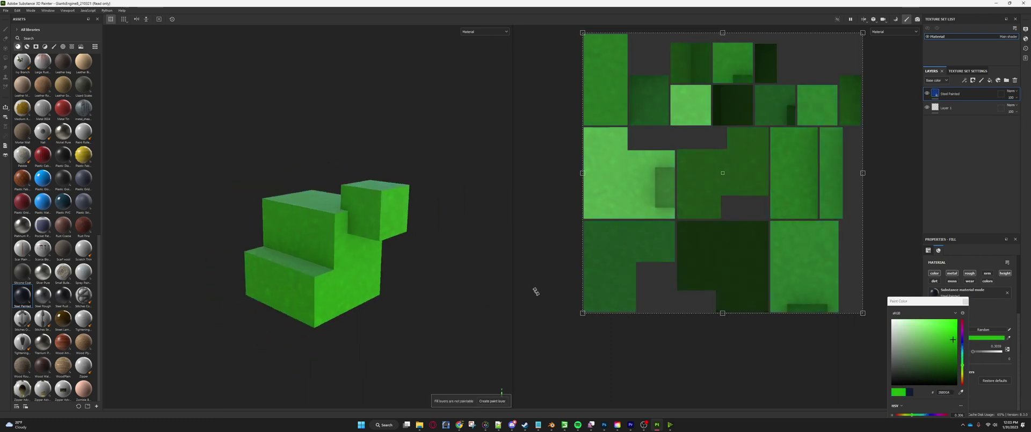
scroll(468, 293, up, 5)
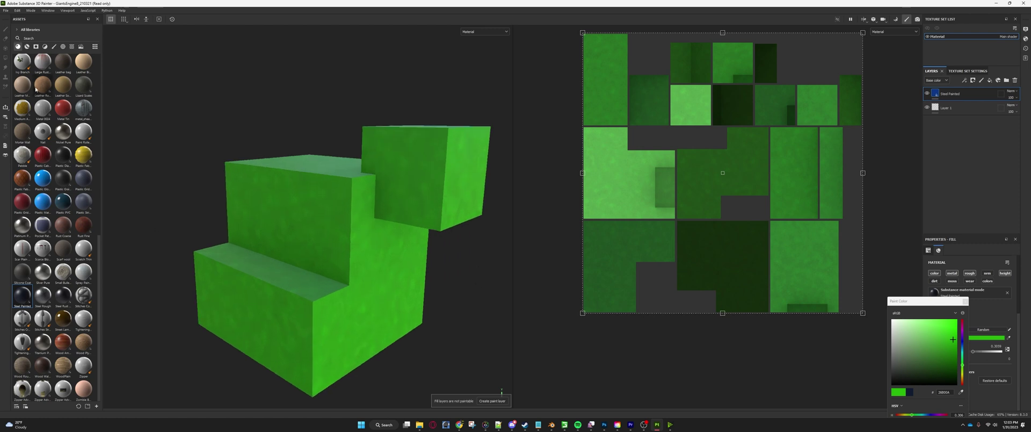
click(27, 46)
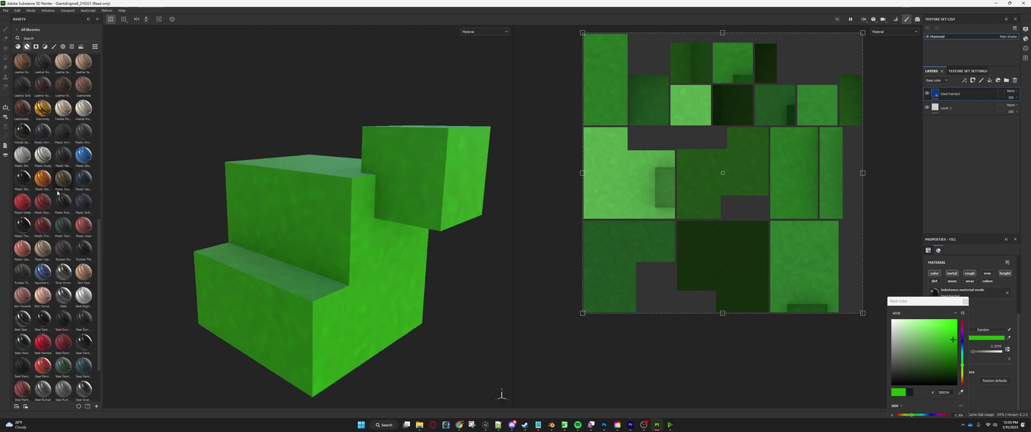
scroll(74, 309, up, 10)
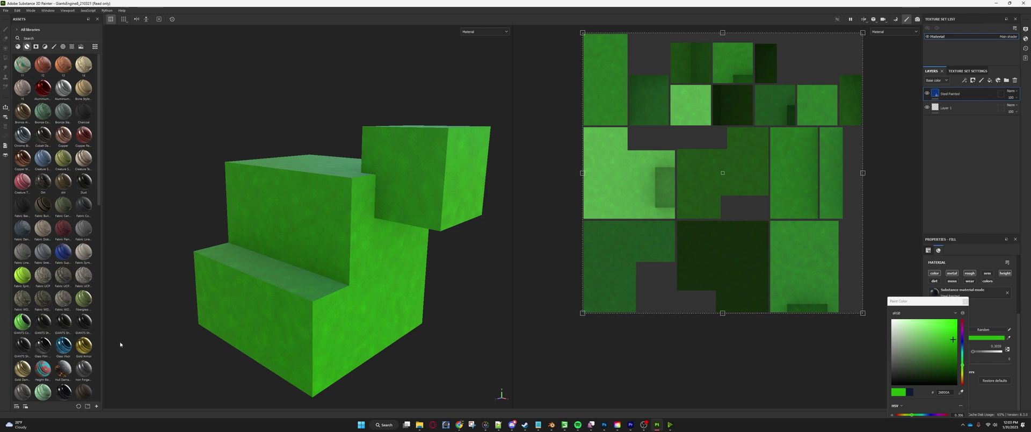
mouse_move(43, 328)
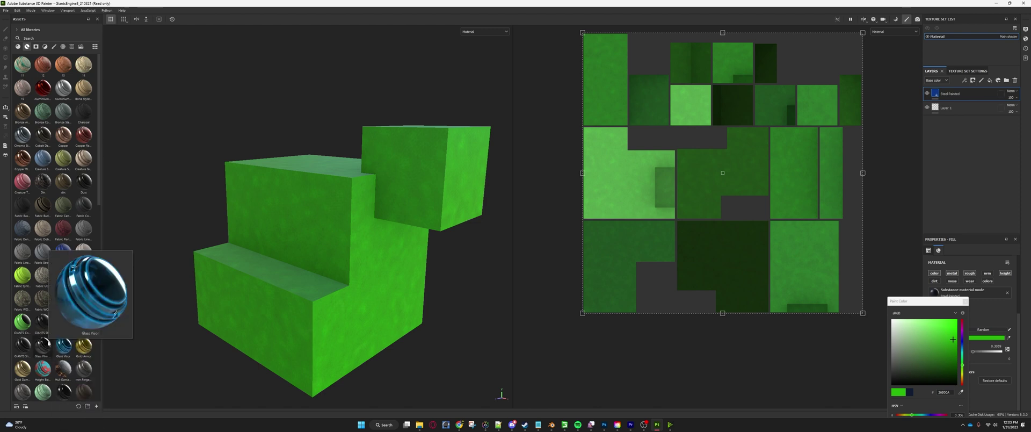
mouse_move(46, 345)
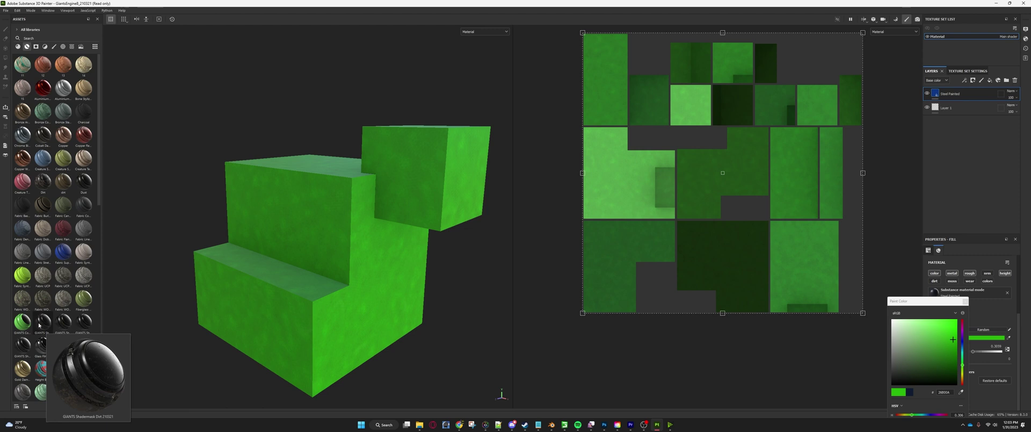
Step: Apply the GIANTS Shadermask Dirt smart material to the green block and orbit to inspect the grime
drag(39, 325, 358, 235)
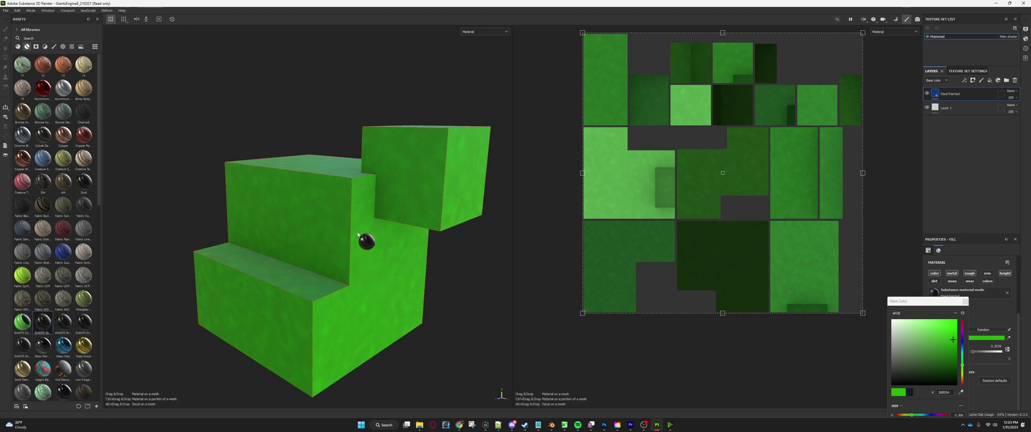
drag(358, 235, 355, 240)
scroll(352, 248, down, 2)
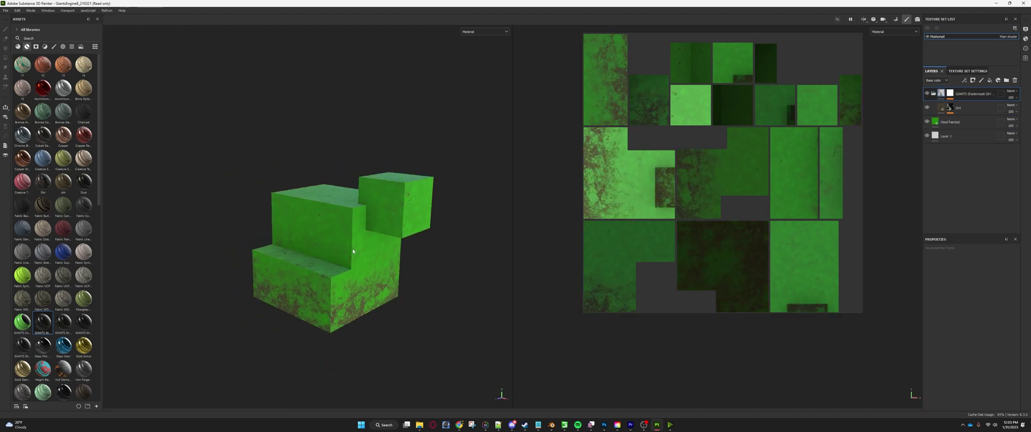
alt+drag(340, 317, 241, 294)
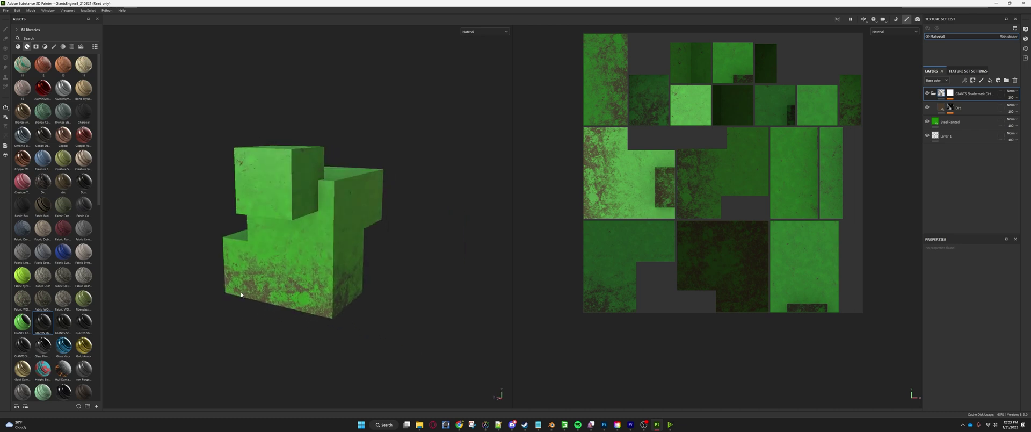